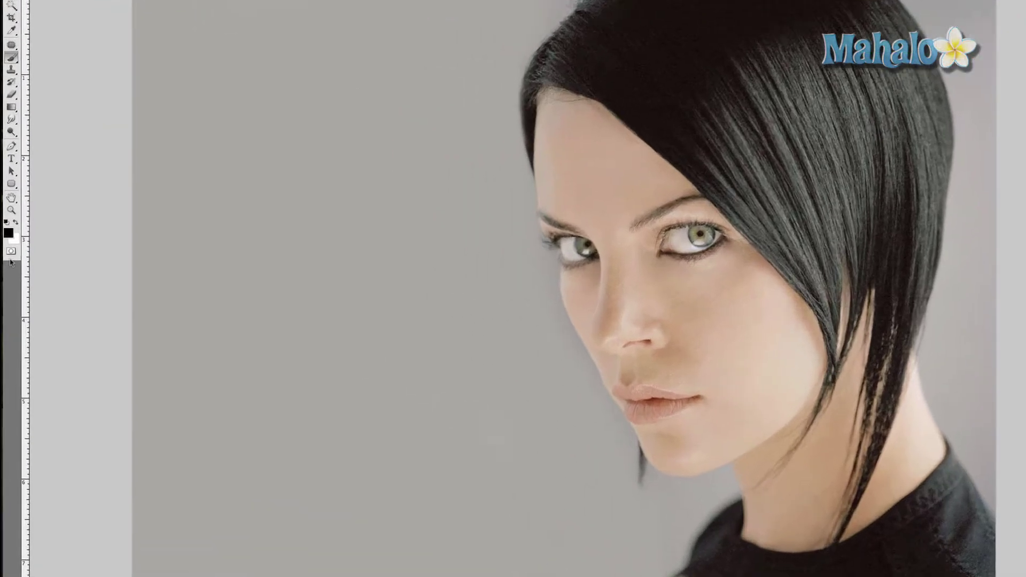
# - Enter Quick Mask mode and paint the mask over the hair's edge beside the cheek and the loose strands over the neck
pyautogui.click(7, 261)
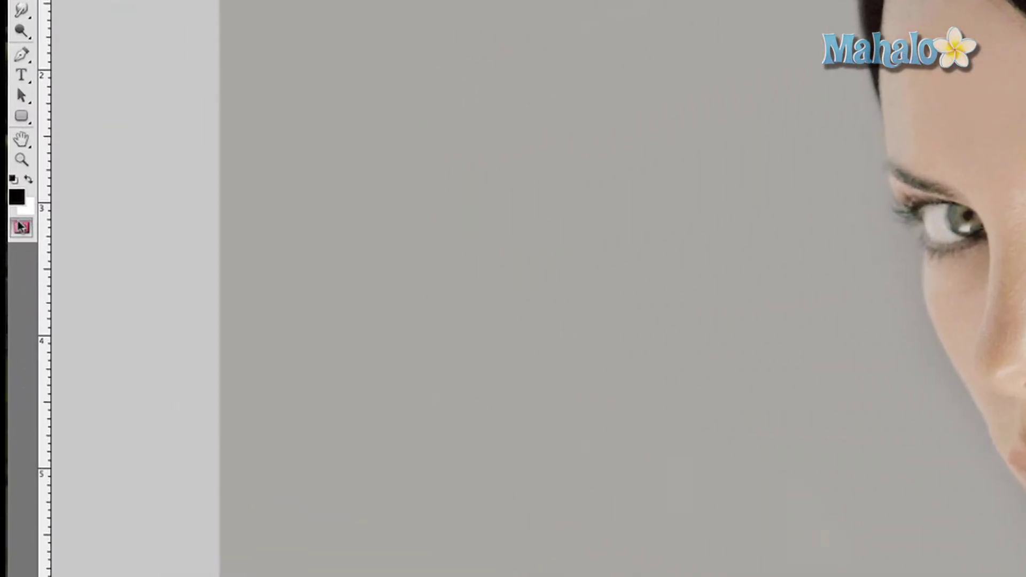
pyautogui.click(21, 227)
pyautogui.press('x')
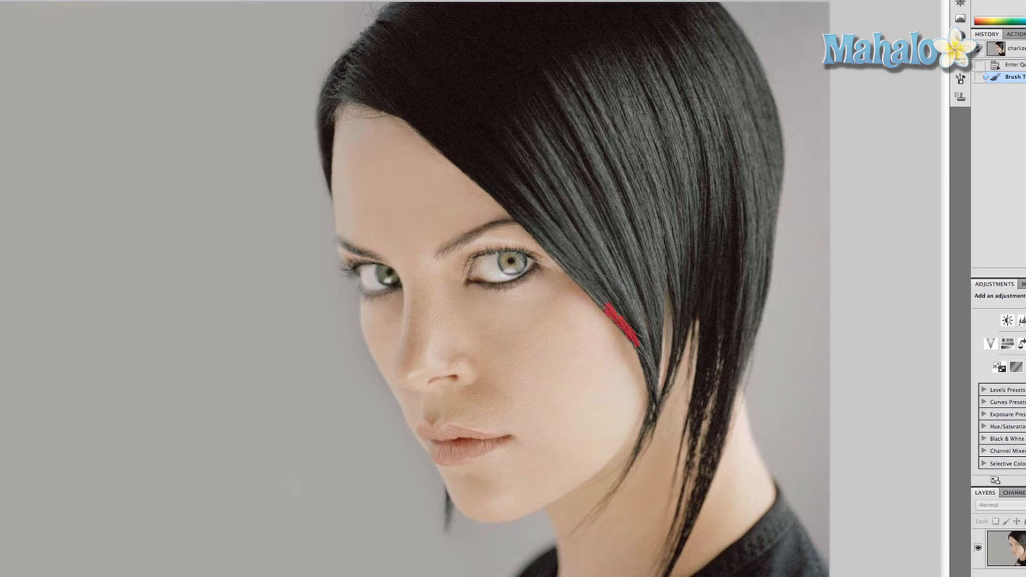
pyautogui.moveTo(597, 296); pyautogui.dragTo(600, 299)
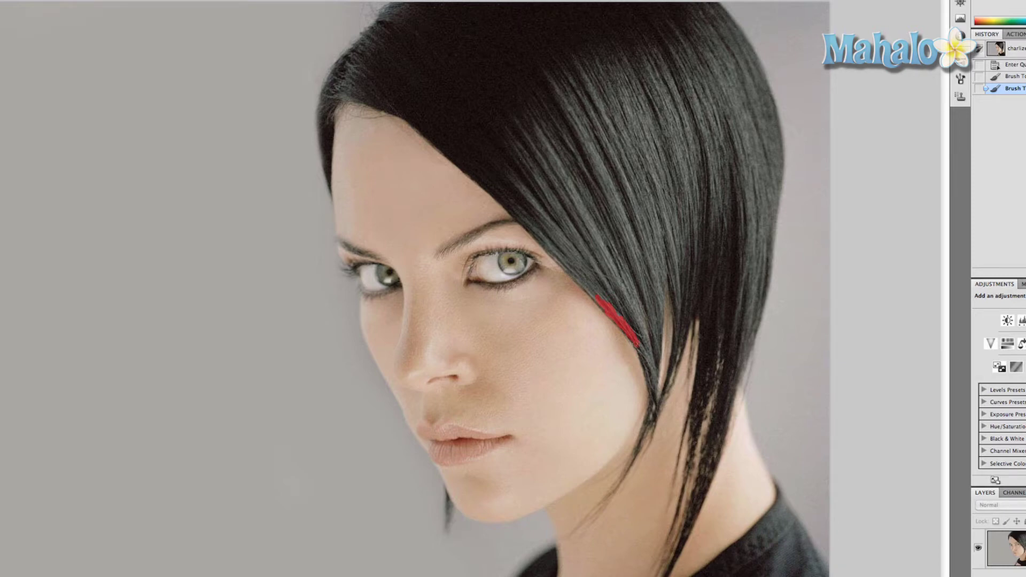
pyautogui.moveTo(636, 345)
pyautogui.mouseDown()
pyautogui.moveTo(652, 415)
pyautogui.moveTo(632, 464)
pyautogui.mouseUp()
pyautogui.moveTo(652, 418); pyautogui.dragTo(669, 379)
pyautogui.moveTo(669, 376)
pyautogui.mouseDown()
pyautogui.moveTo(690, 316)
pyautogui.moveTo(690, 369)
pyautogui.mouseUp()
pyautogui.moveTo(696, 311); pyautogui.dragTo(700, 329)
pyautogui.moveTo(701, 329); pyautogui.dragTo(693, 401)
pyautogui.moveTo(694, 398); pyautogui.dragTo(678, 464)
pyautogui.moveTo(691, 416); pyautogui.dragTo(681, 501)
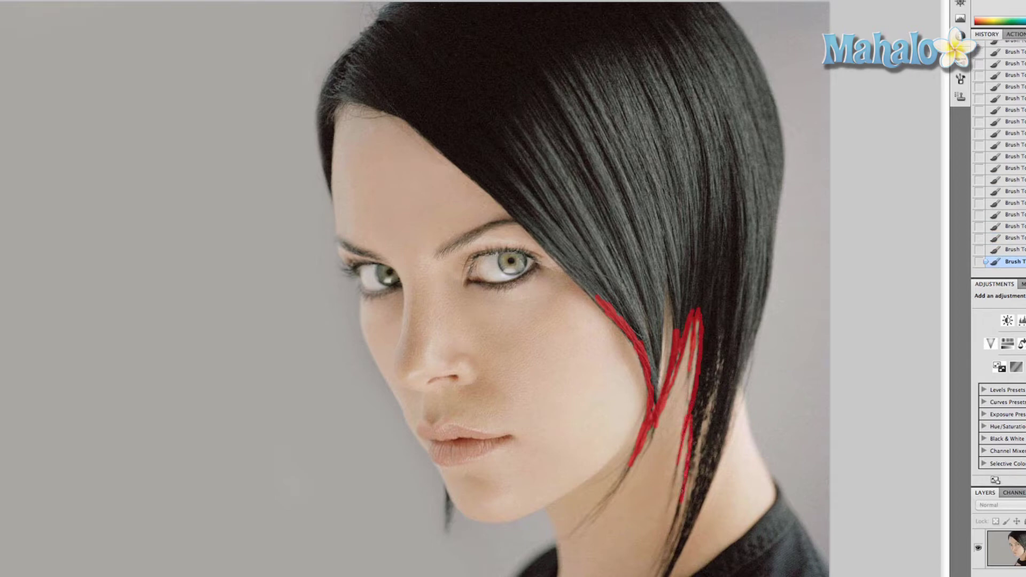
# - Paint the rest of the hair into the quick mask, including the back, crown and fringe, enlarging the brush for the large areas
pyautogui.moveTo(693, 463); pyautogui.dragTo(719, 328)
pyautogui.moveTo(720, 366)
pyautogui.mouseDown()
pyautogui.moveTo(674, 562)
pyautogui.moveTo(735, 375)
pyautogui.mouseUp()
pyautogui.moveTo(749, 338)
pyautogui.mouseDown()
pyautogui.moveTo(774, 214)
pyautogui.moveTo(773, 113)
pyautogui.mouseUp()
pyautogui.moveTo(739, 36)
pyautogui.mouseDown()
pyautogui.moveTo(689, 4)
pyautogui.moveTo(427, 3)
pyautogui.moveTo(376, 25)
pyautogui.moveTo(331, 76)
pyautogui.moveTo(321, 103)
pyautogui.moveTo(330, 195)
pyautogui.moveTo(353, 99)
pyautogui.moveTo(435, 128)
pyautogui.moveTo(417, 126)
pyautogui.moveTo(573, 272)
pyautogui.mouseUp()
pyautogui.moveTo(657, 396)
pyautogui.mouseDown()
pyautogui.moveTo(669, 269)
pyautogui.moveTo(702, 393)
pyautogui.moveTo(711, 329)
pyautogui.moveTo(713, 454)
pyautogui.moveTo(737, 329)
pyautogui.moveTo(615, 307)
pyautogui.moveTo(419, 113)
pyautogui.moveTo(330, 99)
pyautogui.moveTo(327, 163)
pyautogui.moveTo(393, 15)
pyautogui.moveTo(721, 26)
pyautogui.moveTo(764, 155)
pyautogui.moveTo(727, 363)
pyautogui.moveTo(631, 262)
pyautogui.moveTo(581, 243)
pyautogui.moveTo(389, 50)
pyautogui.moveTo(733, 230)
pyautogui.moveTo(705, 222)
pyautogui.moveTo(598, 117)
pyautogui.mouseUp()
pyautogui.press(']')
pyautogui.press(']')
pyautogui.press(']')
pyautogui.press(']')
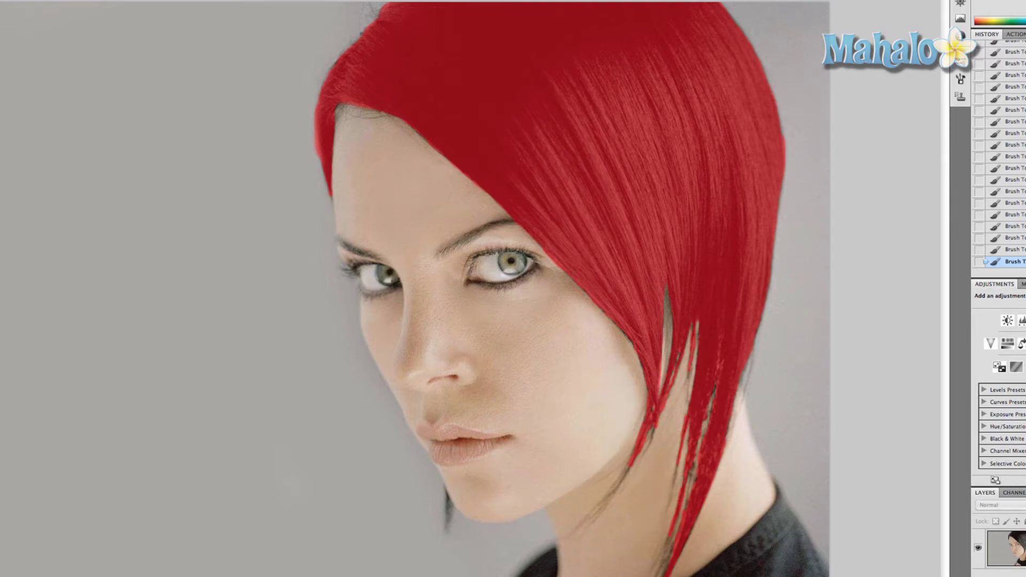
# - Convert the quick mask to a selection and invert it so only the hair is selected
pyautogui.press('q')
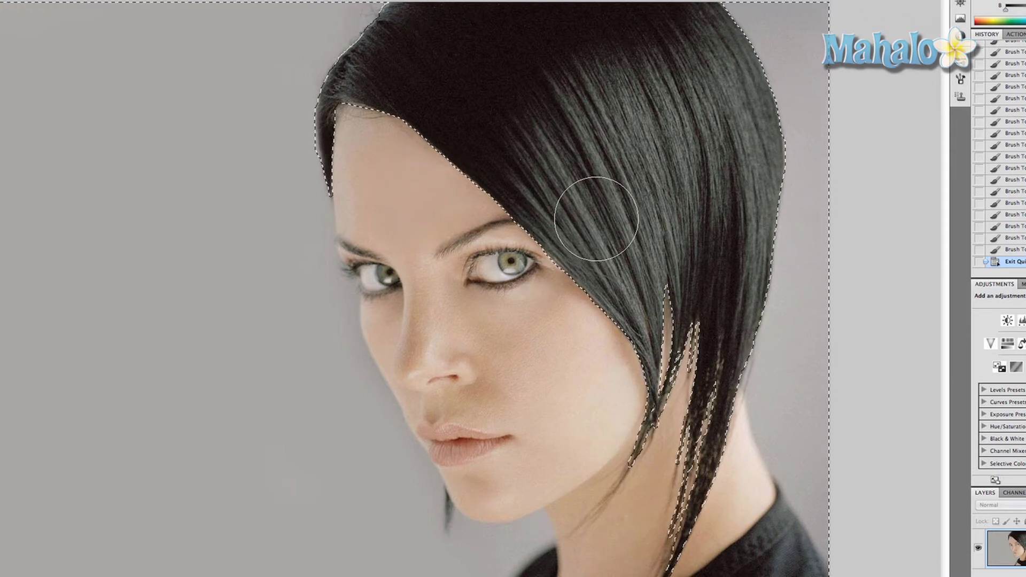
pyautogui.click(138, 4)
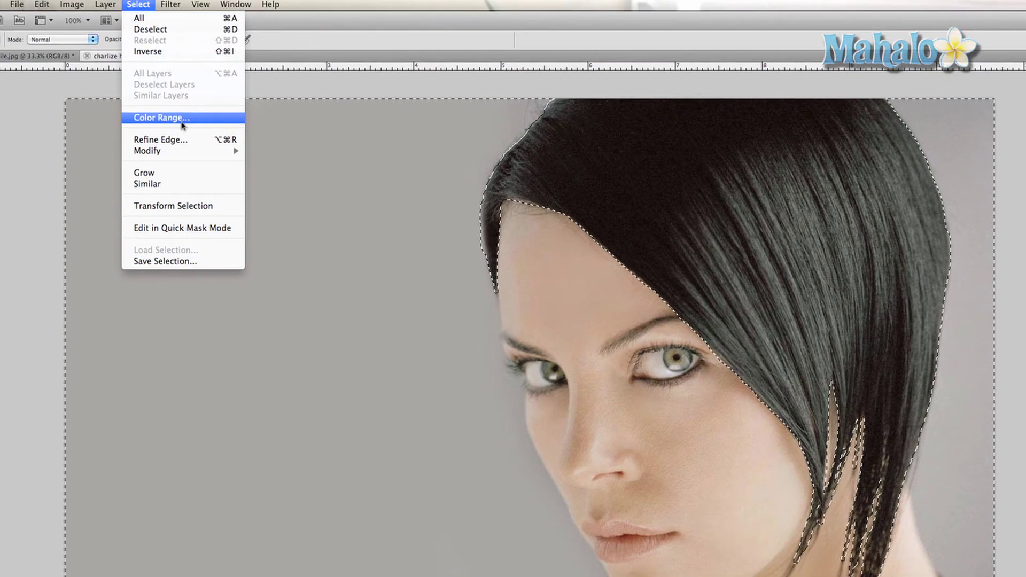
pyautogui.click(173, 50)
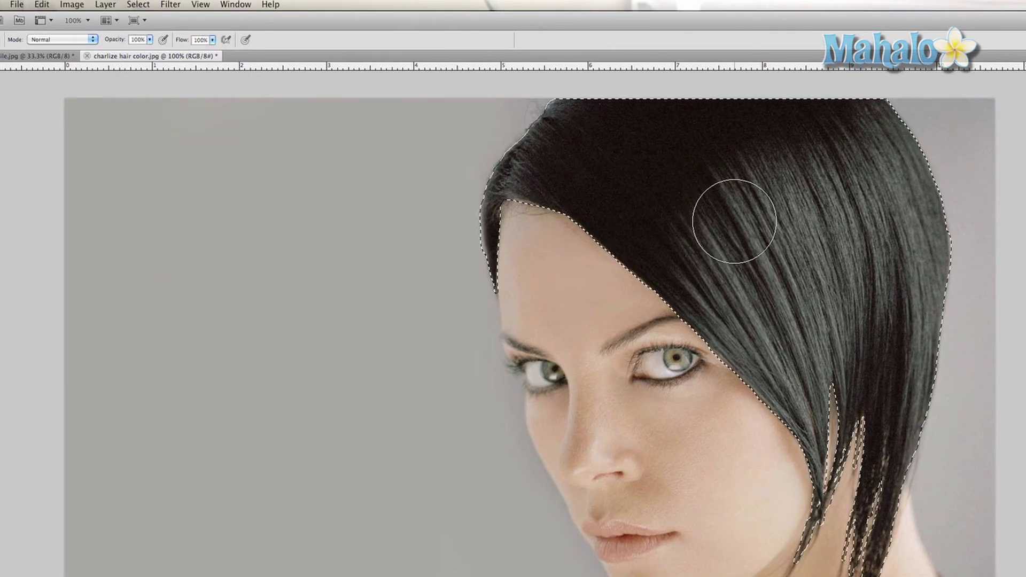
# - Start a new Solid Color fill layer from the hair selection, with the blending mode set to Soft Light
pyautogui.click(105, 6)
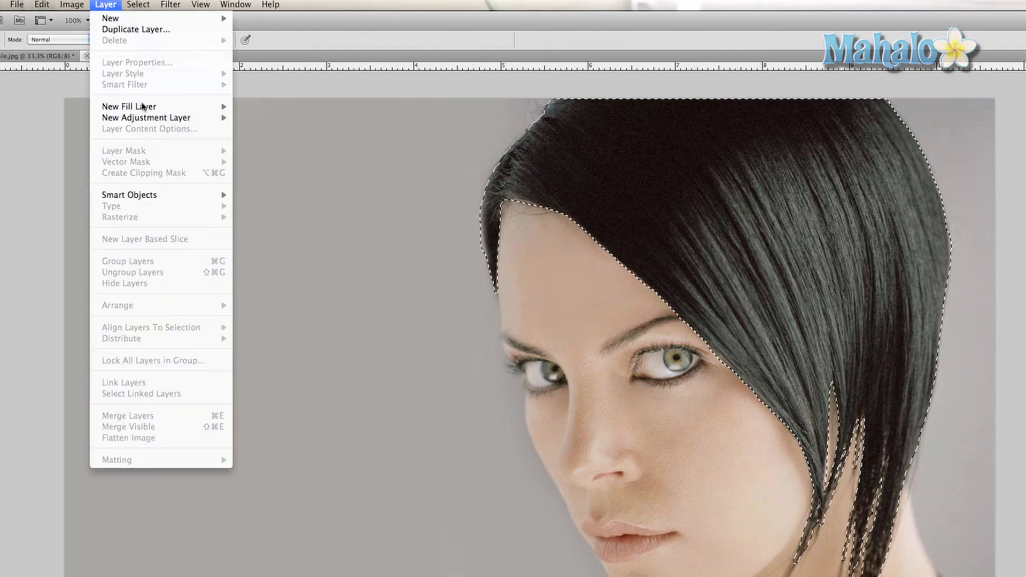
pyautogui.moveTo(131, 106)
pyautogui.click(289, 106)
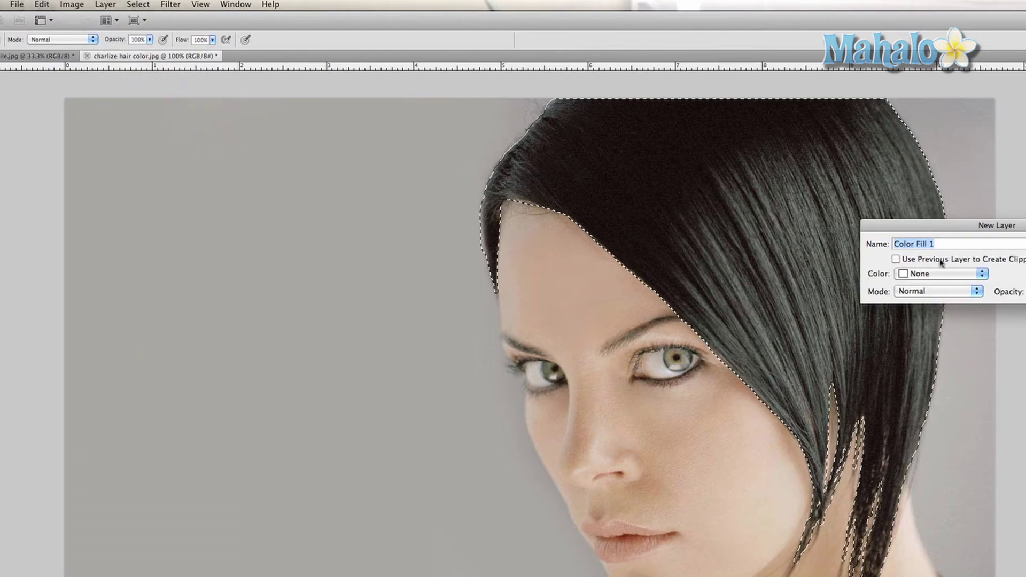
pyautogui.click(920, 293)
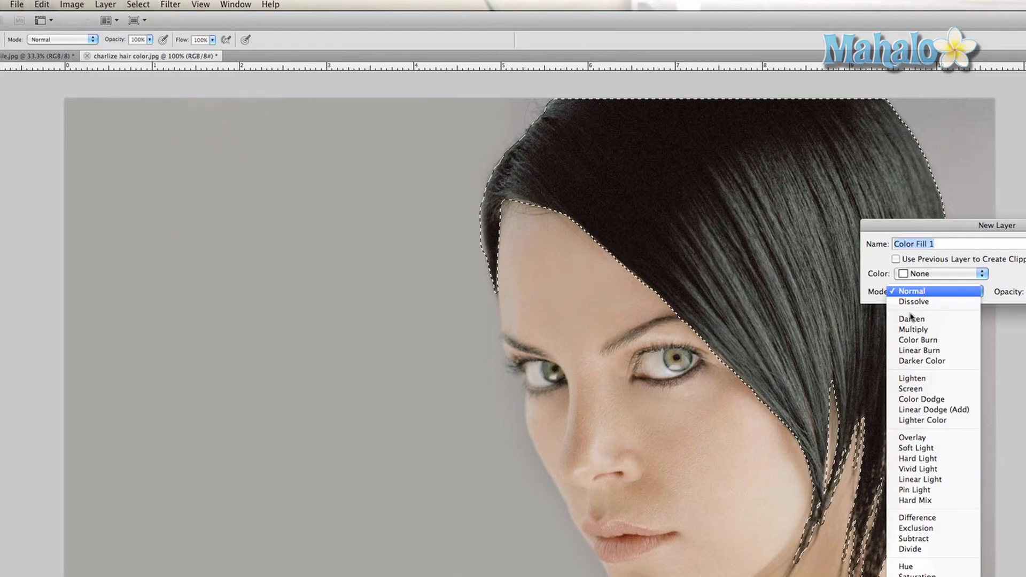
pyautogui.click(920, 448)
# - Name the new fill layer Hair Color and confirm its settings
pyautogui.click(943, 242)
pyautogui.tripleClick(944, 243)
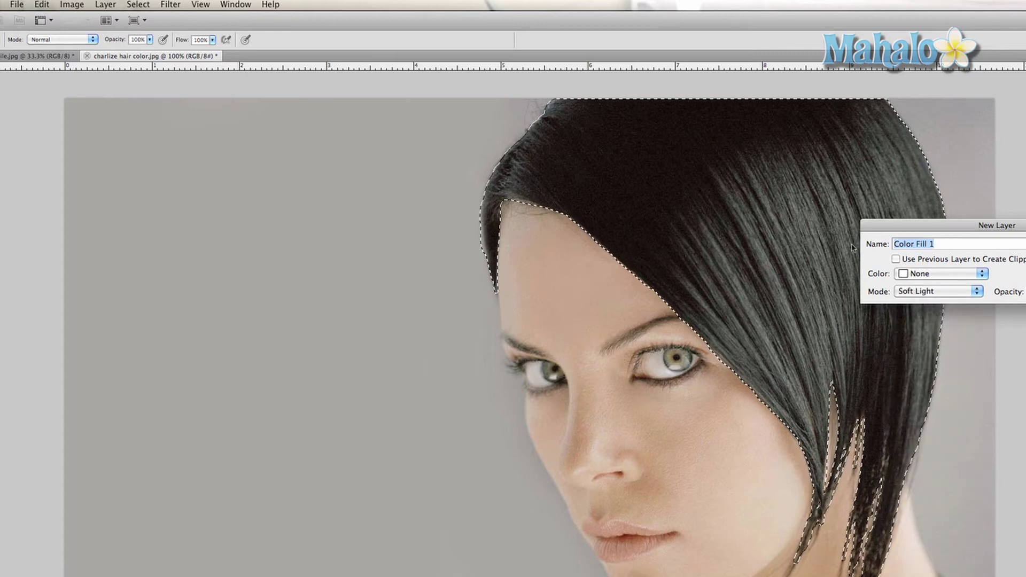
pyautogui.write('Hsir')
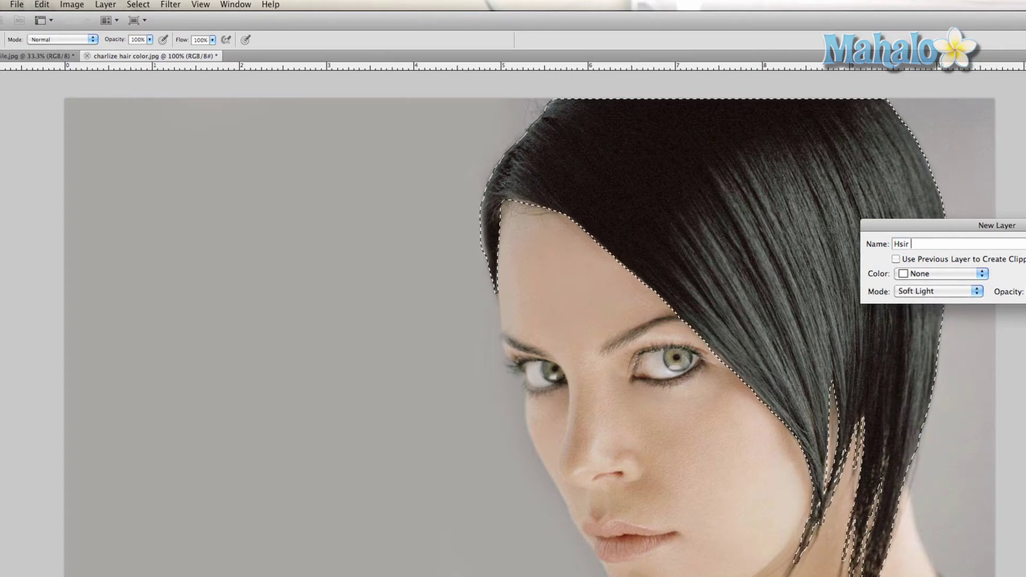
pyautogui.press('BackSpace')
pyautogui.press('BackSpace')
pyautogui.write('air Color')
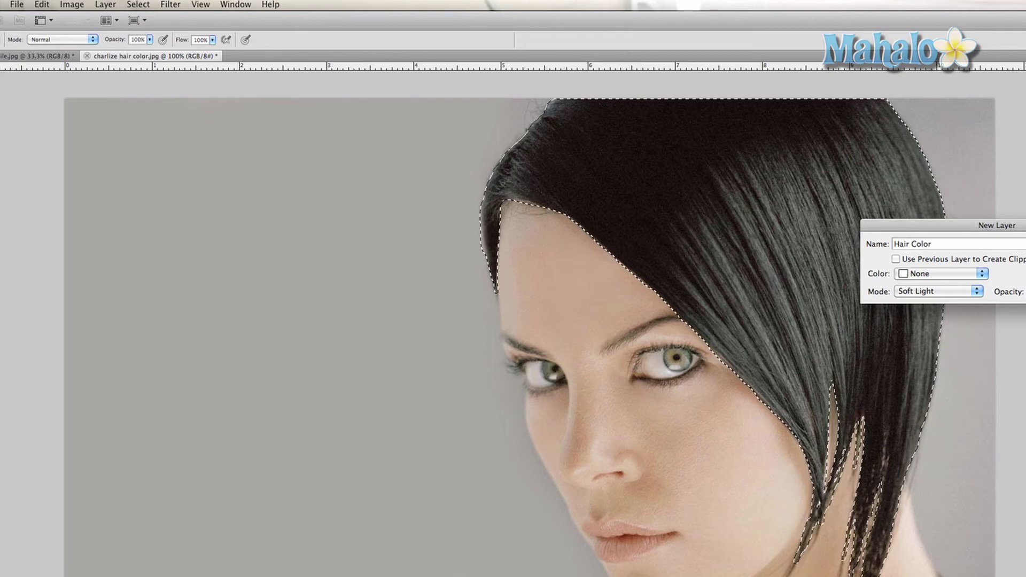
pyautogui.press('Return')
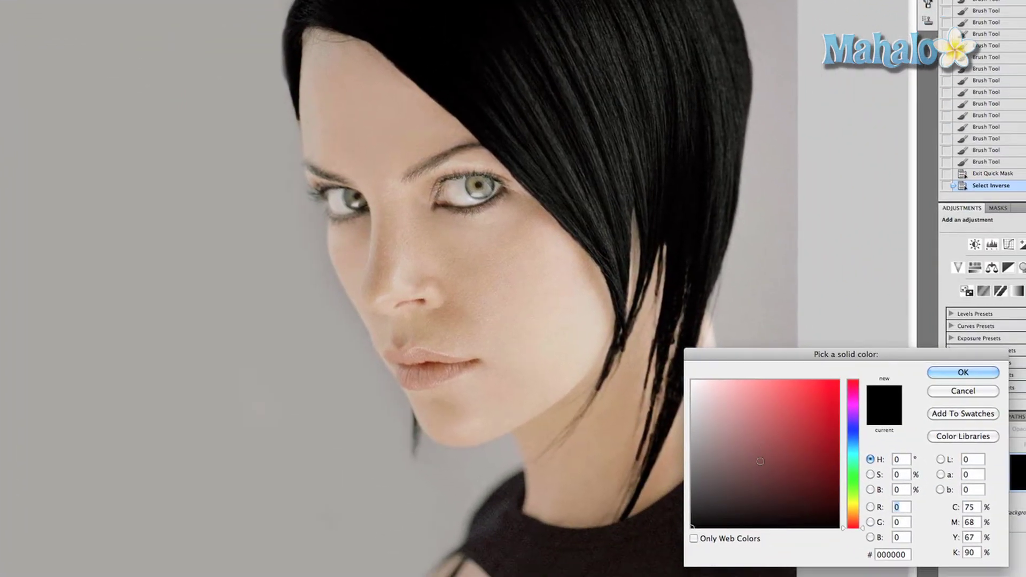
# - Try out blue and green fill colours on the hair
pyautogui.moveTo(751, 497)
pyautogui.mouseDown()
pyautogui.moveTo(807, 427)
pyautogui.moveTo(853, 397)
pyautogui.moveTo(830, 399)
pyautogui.moveTo(834, 438)
pyautogui.moveTo(849, 440)
pyautogui.moveTo(816, 412)
pyautogui.moveTo(749, 400)
pyautogui.moveTo(782, 395)
pyautogui.moveTo(738, 392)
pyautogui.moveTo(743, 413)
pyautogui.mouseUp()
pyautogui.click(775, 399)
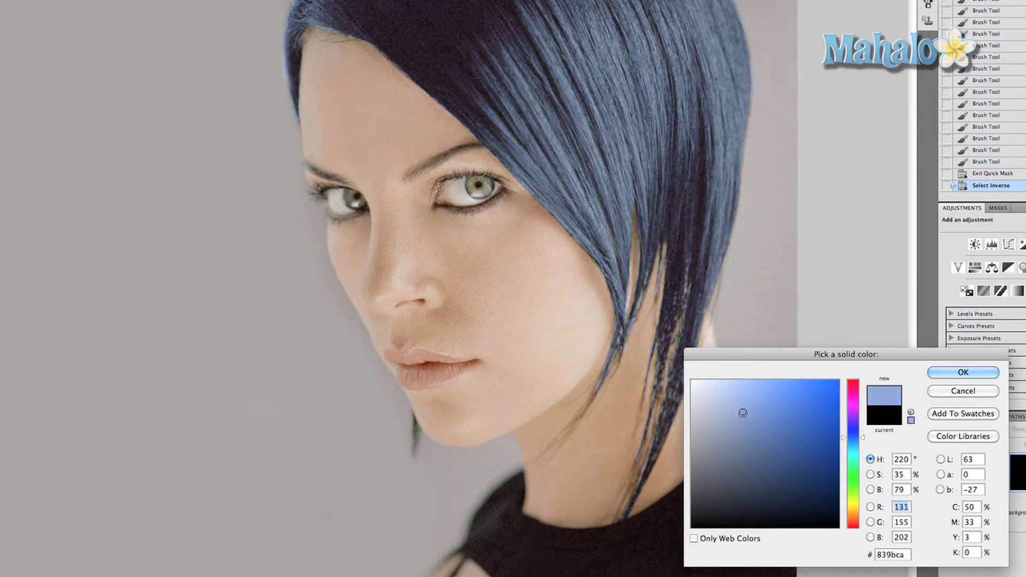
pyautogui.click(775, 419)
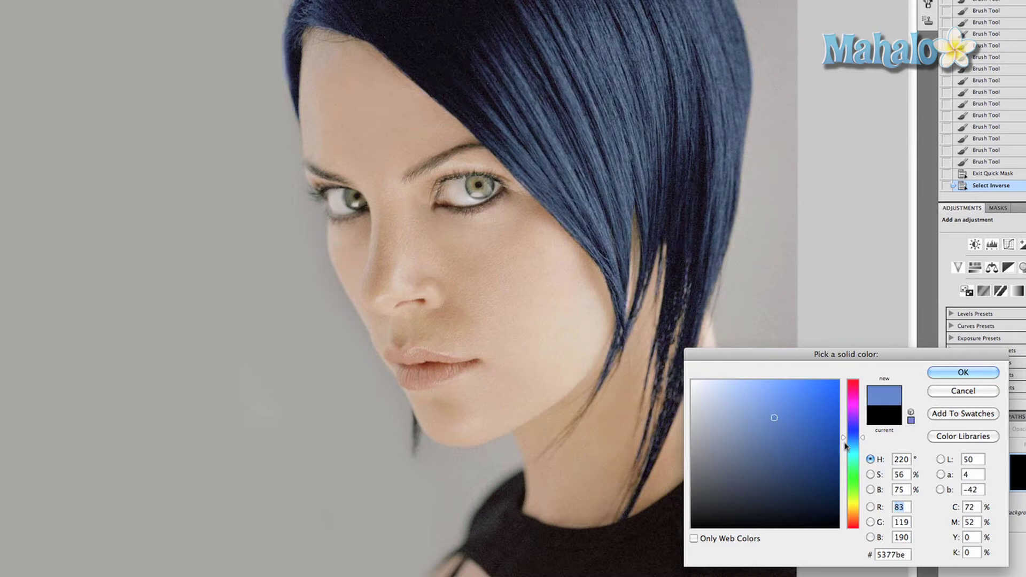
pyautogui.moveTo(845, 444)
pyautogui.mouseDown()
pyautogui.moveTo(849, 459)
pyautogui.moveTo(837, 433)
pyautogui.mouseUp()
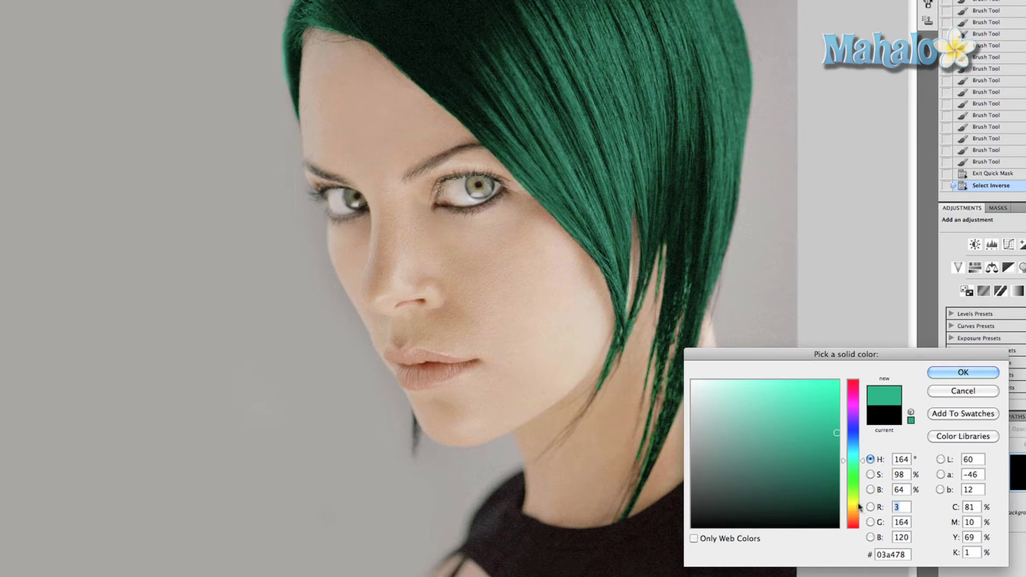
# - Set the hair fill to the purple colour 9b0c9d and confirm it
pyautogui.click(854, 405)
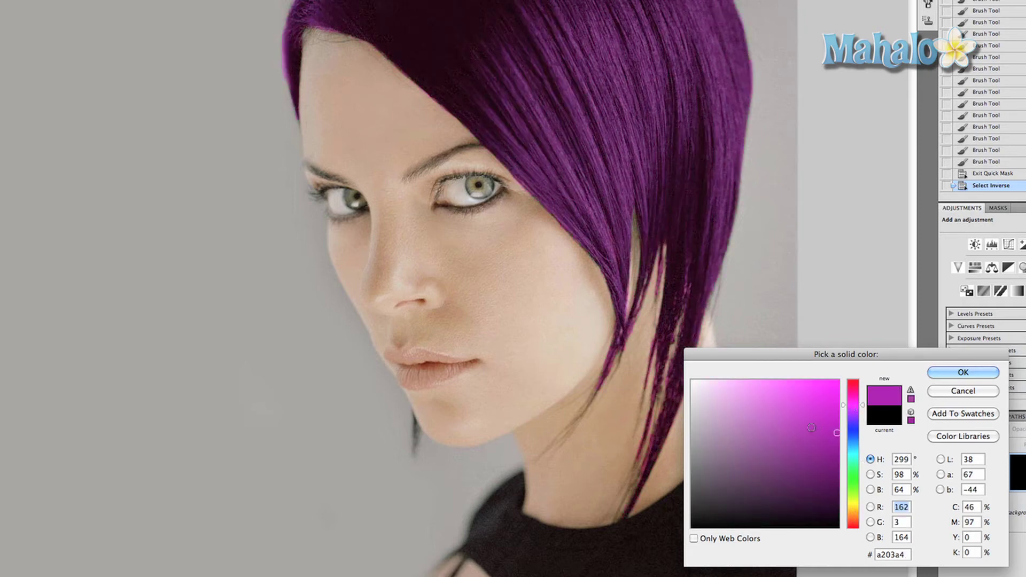
pyautogui.moveTo(835, 399); pyautogui.dragTo(841, 374)
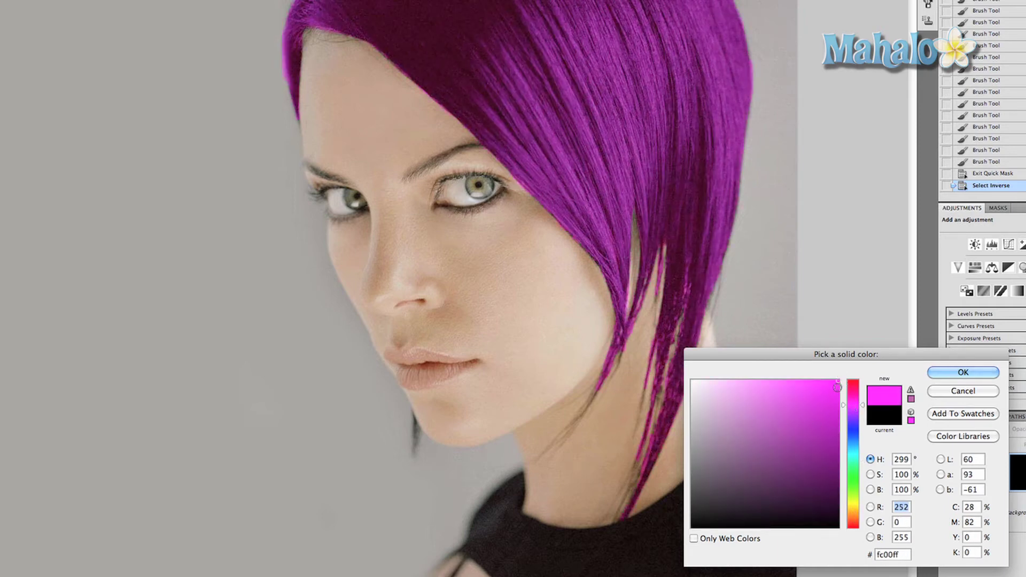
pyautogui.click(826, 430)
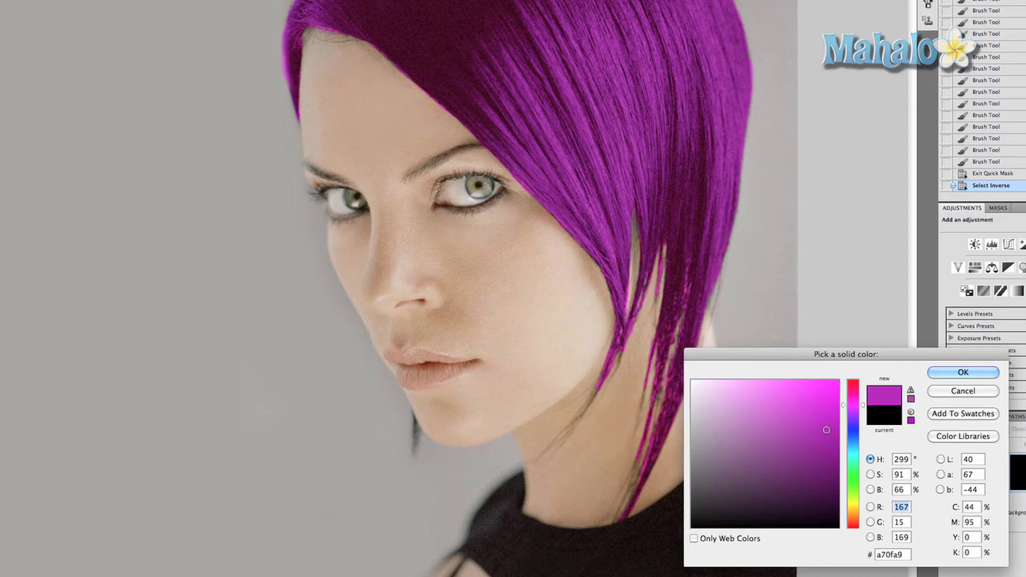
pyautogui.click(828, 437)
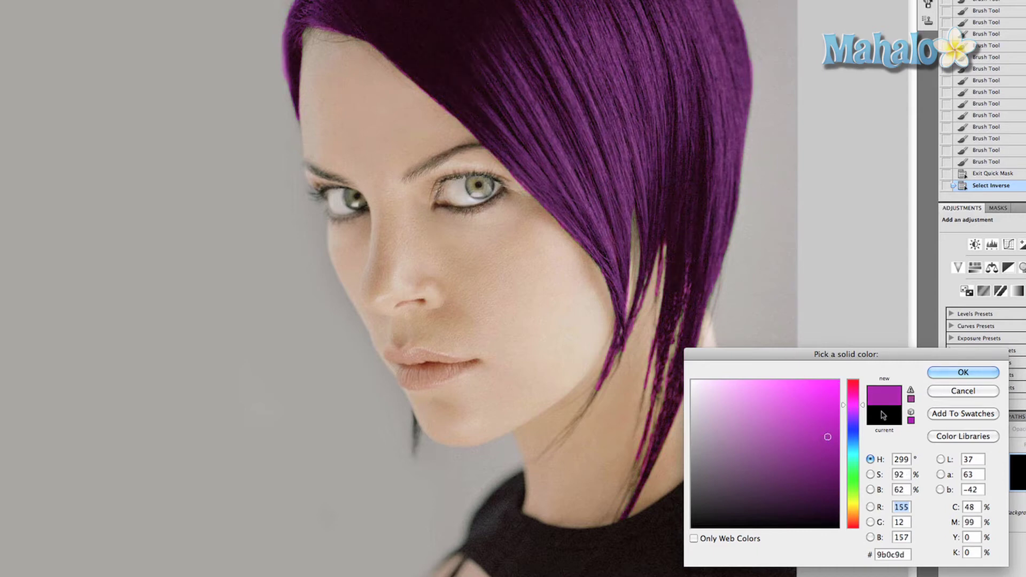
pyautogui.click(957, 374)
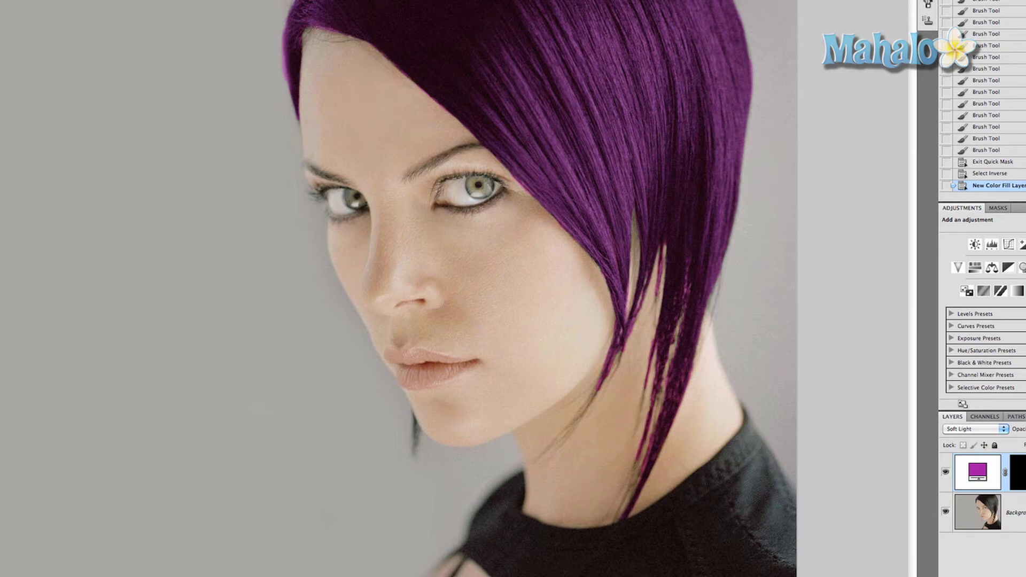
# - Brush black on the Hair Color layer's mask to remove colour spill along the forehead hairline and around the loose strands
pyautogui.click(978, 473)
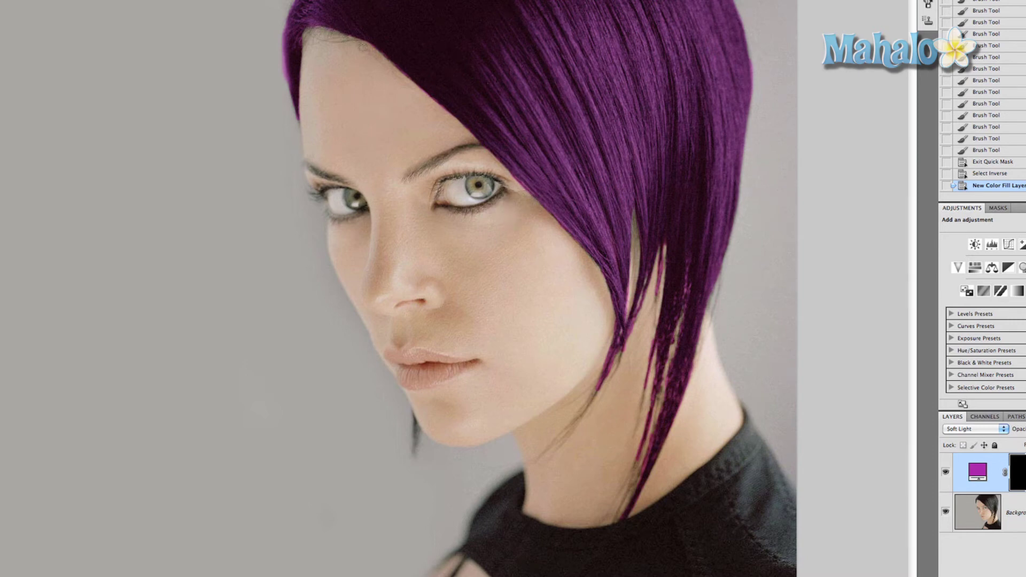
pyautogui.moveTo(363, 47); pyautogui.dragTo(364, 49)
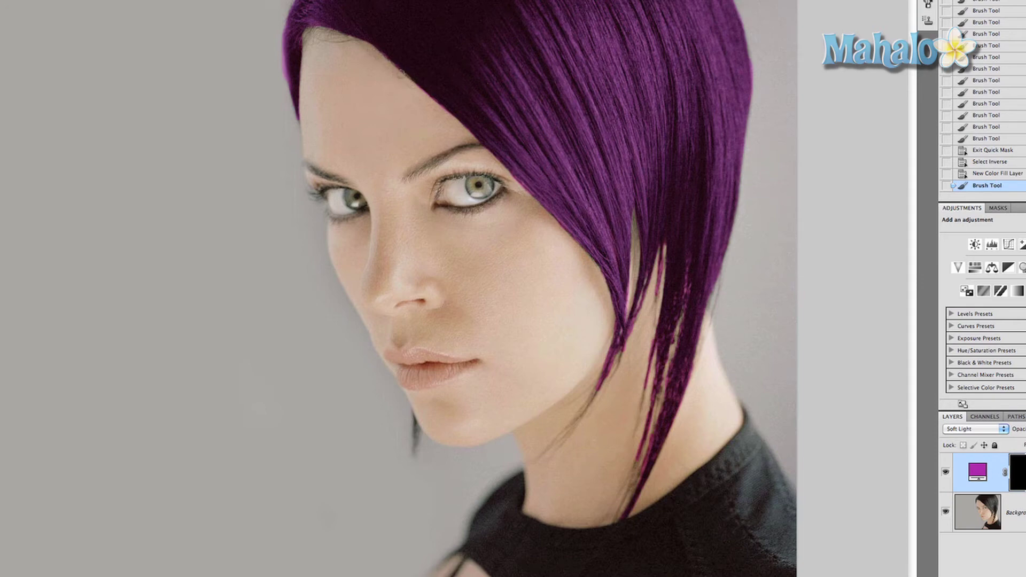
pyautogui.moveTo(400, 73); pyautogui.dragTo(422, 99)
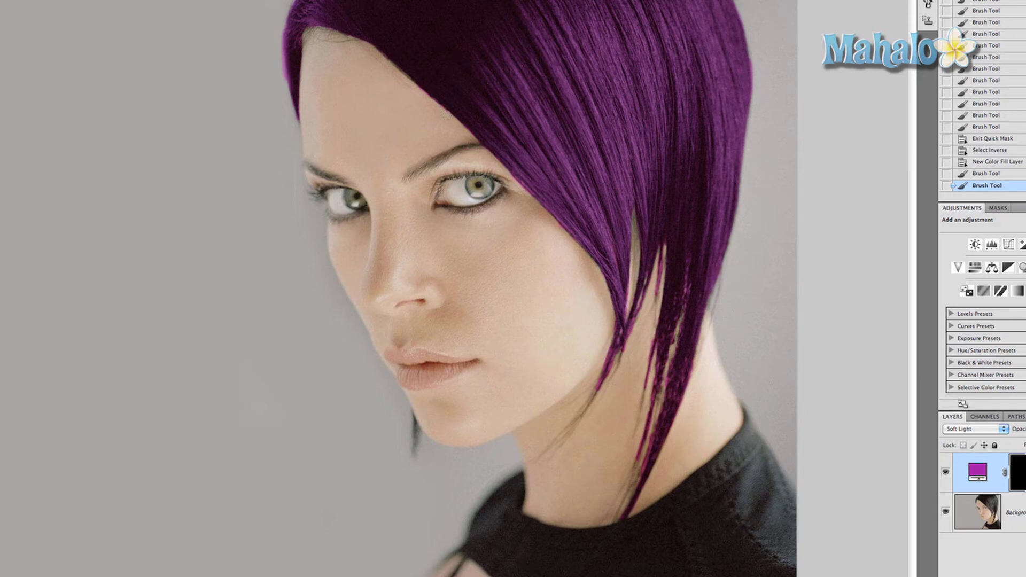
pyautogui.moveTo(422, 94); pyautogui.dragTo(413, 91)
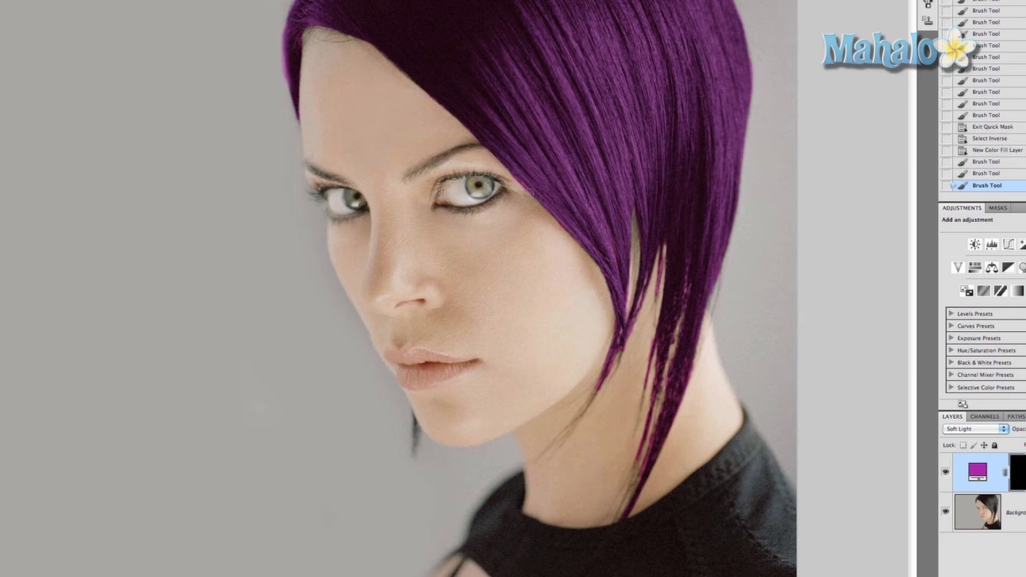
pyautogui.moveTo(642, 294); pyautogui.dragTo(620, 352)
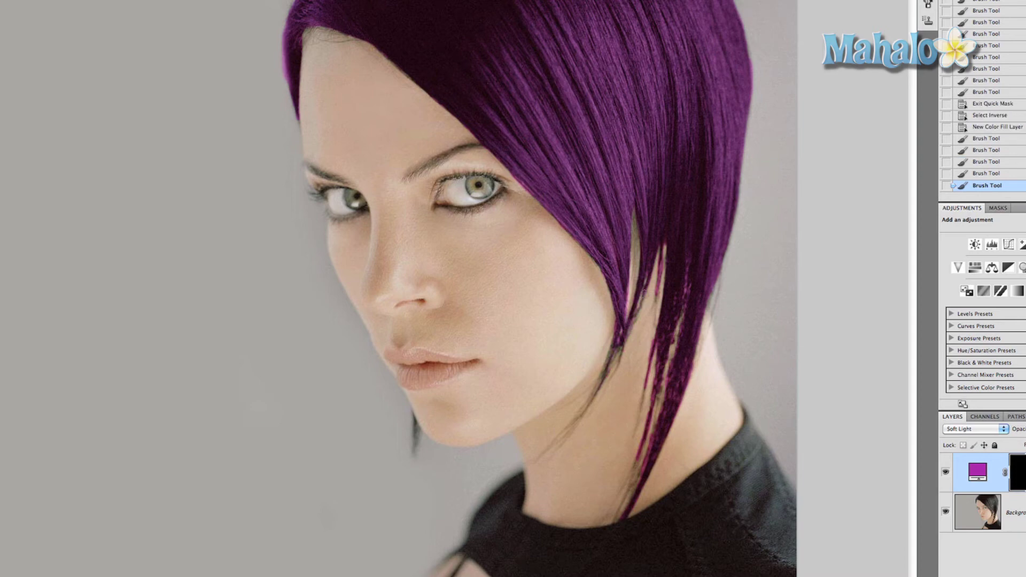
pyautogui.moveTo(661, 255); pyautogui.dragTo(654, 297)
pyautogui.moveTo(651, 348)
pyautogui.mouseDown()
pyautogui.moveTo(634, 471)
pyautogui.moveTo(653, 431)
pyautogui.mouseUp()
pyautogui.moveTo(719, 271); pyautogui.dragTo(702, 303)
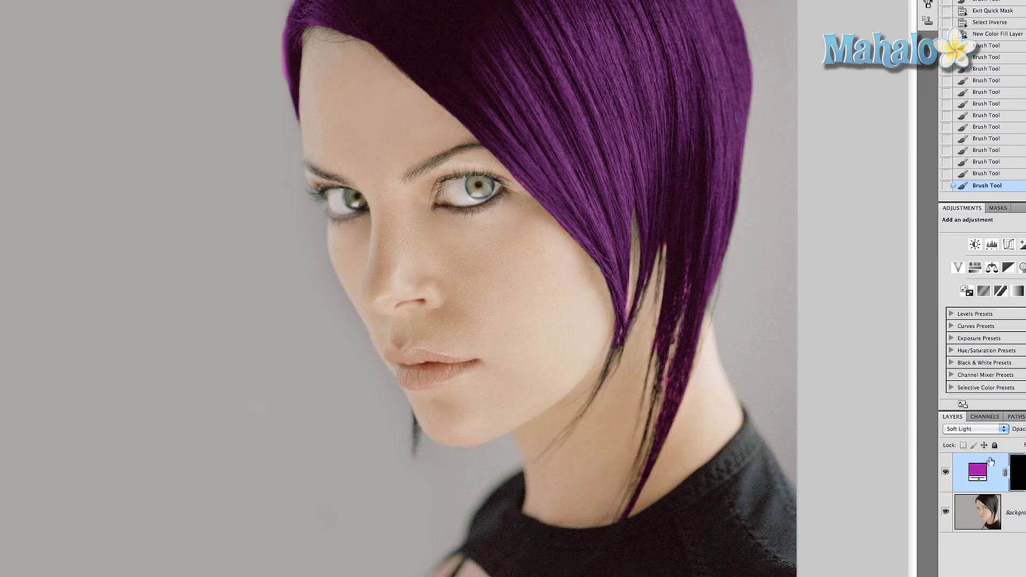
# - Change the Hair Color layer's fill to the dark red 950104
pyautogui.doubleClick(978, 472)
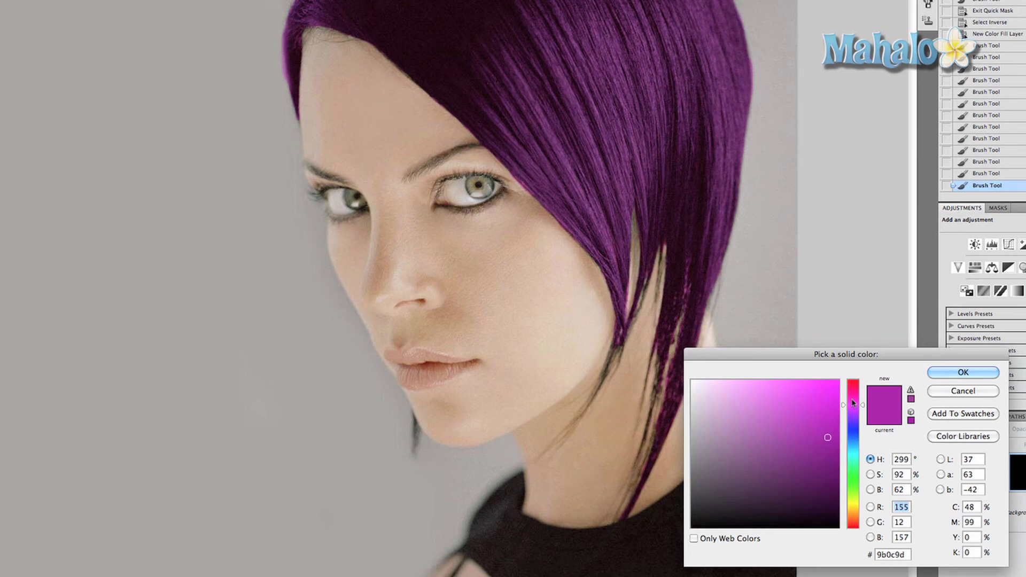
pyautogui.moveTo(854, 404); pyautogui.dragTo(854, 381)
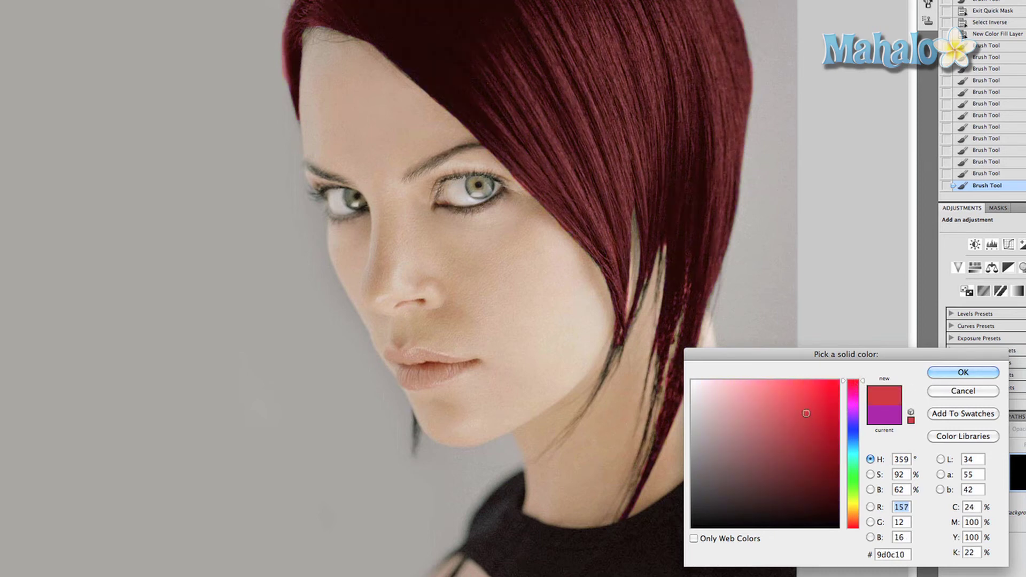
pyautogui.click(814, 444)
pyautogui.moveTo(817, 444); pyautogui.dragTo(838, 441)
pyautogui.click(963, 372)
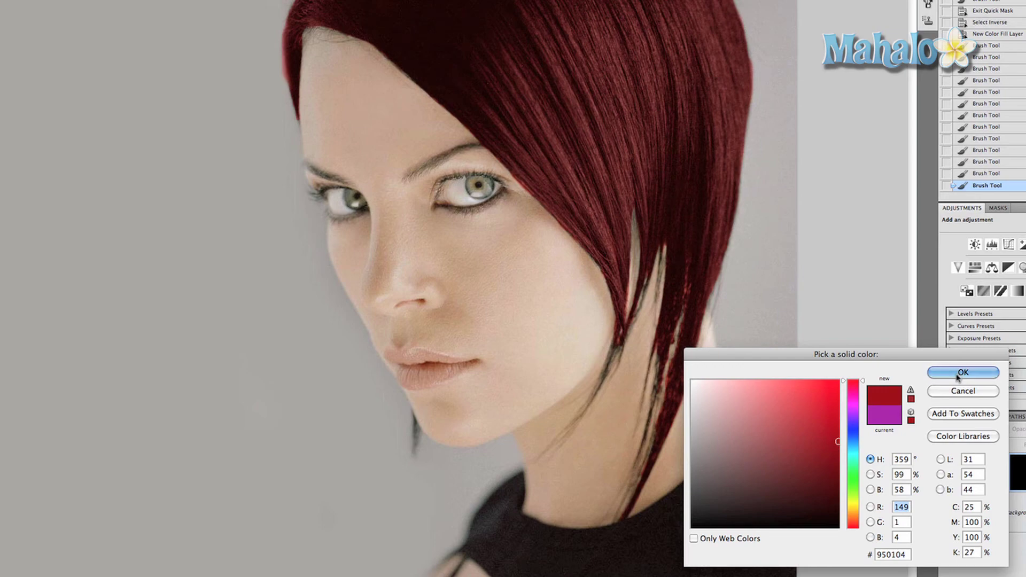
# - Toggle the Hair Color layer's visibility to compare the original hair with the recoloured hair, leaving the layer shown
pyautogui.scroll(10, 1017, 160)
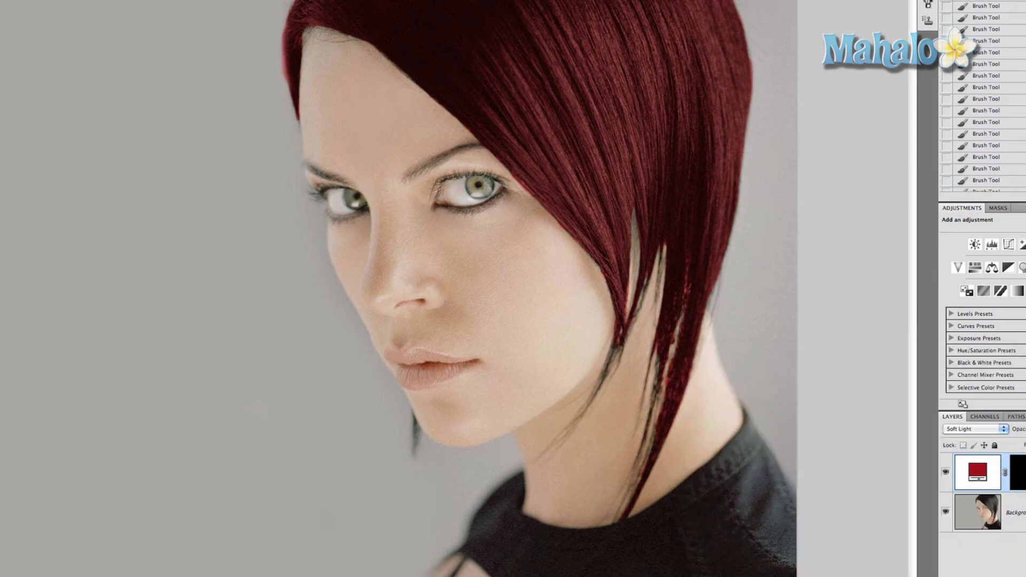
pyautogui.click(908, 464)
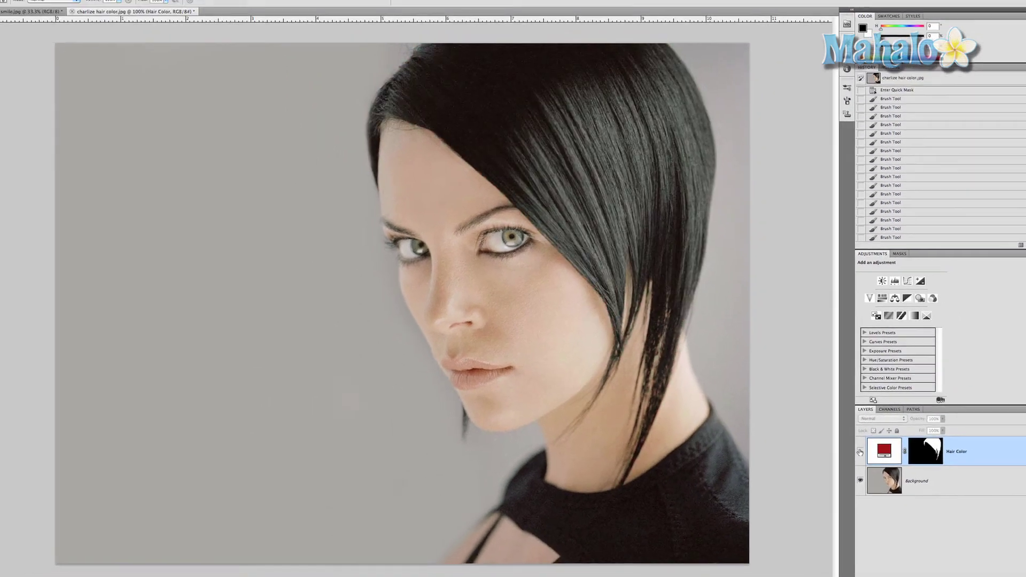
pyautogui.click(907, 464)
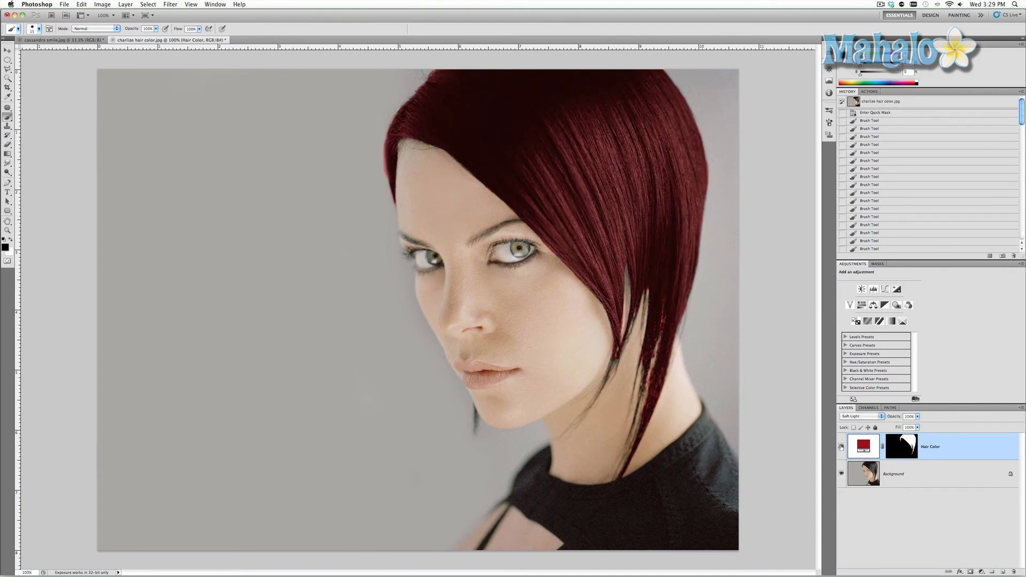
pyautogui.click(841, 447)
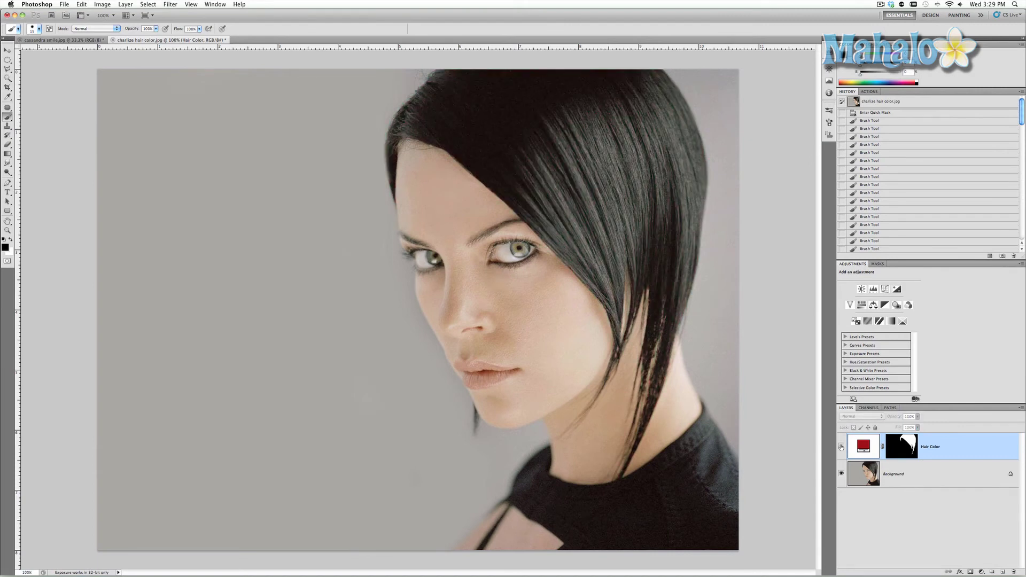
pyautogui.click(842, 447)
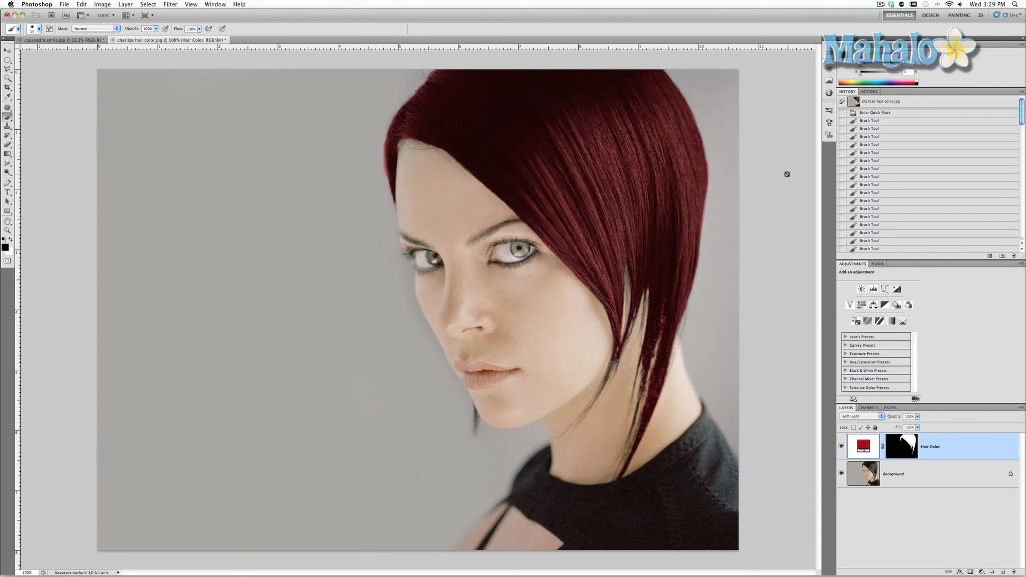